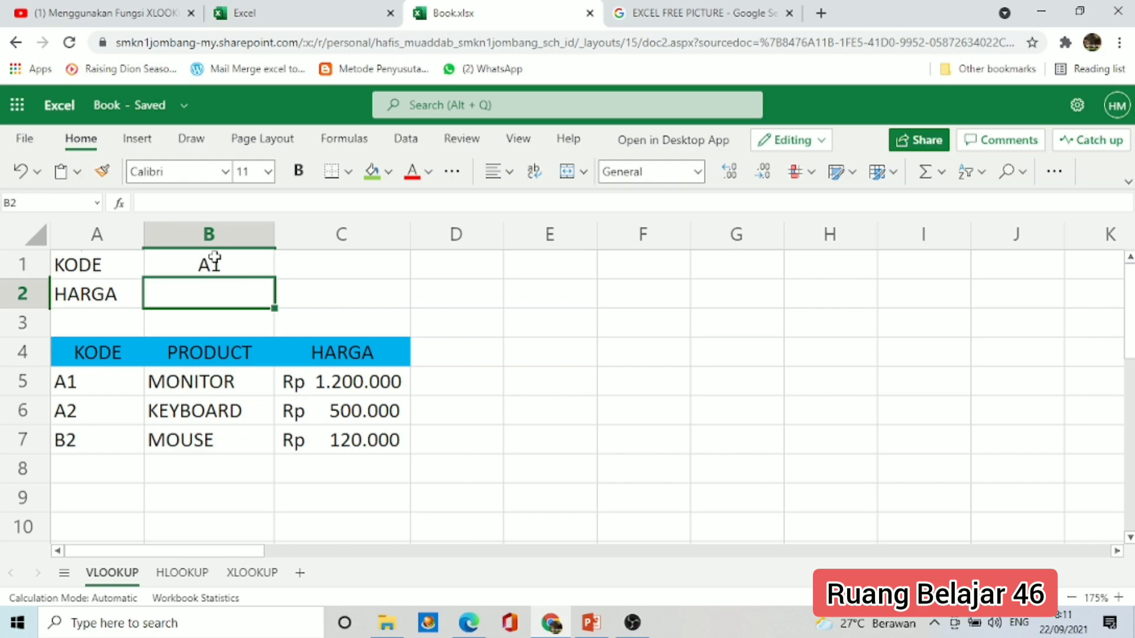
# Step: Enter =VLOOKUP(B1;A5:C7;3;FALSE) in cell B2 of the VLOOKUP sheet to return the price for the code
pyautogui.write('=')
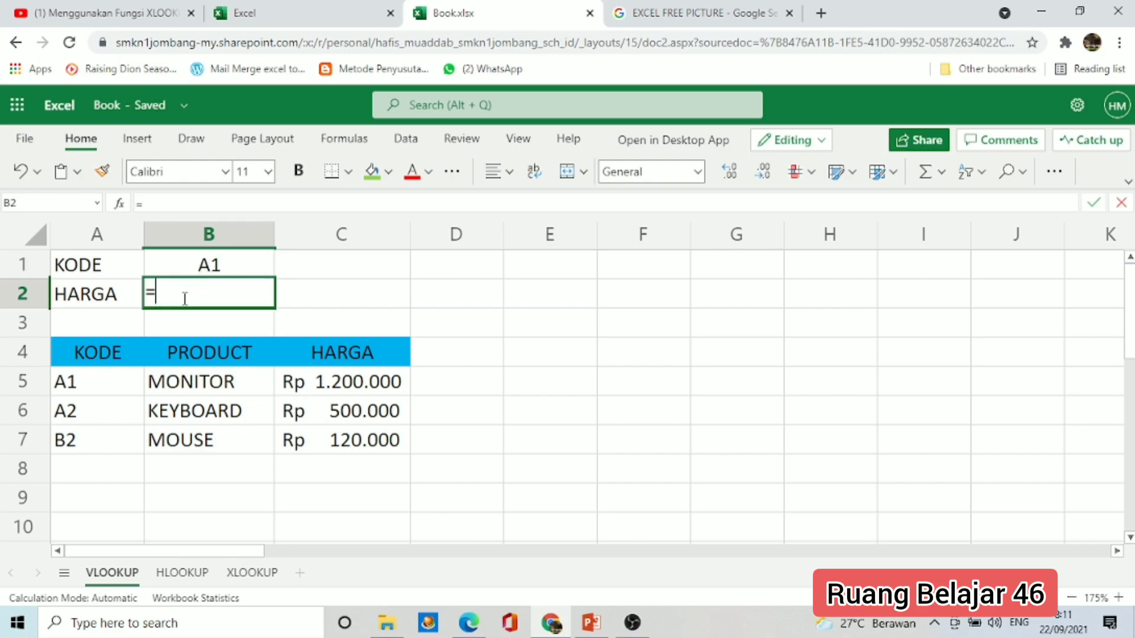
pyautogui.write('VLOOKUP(')
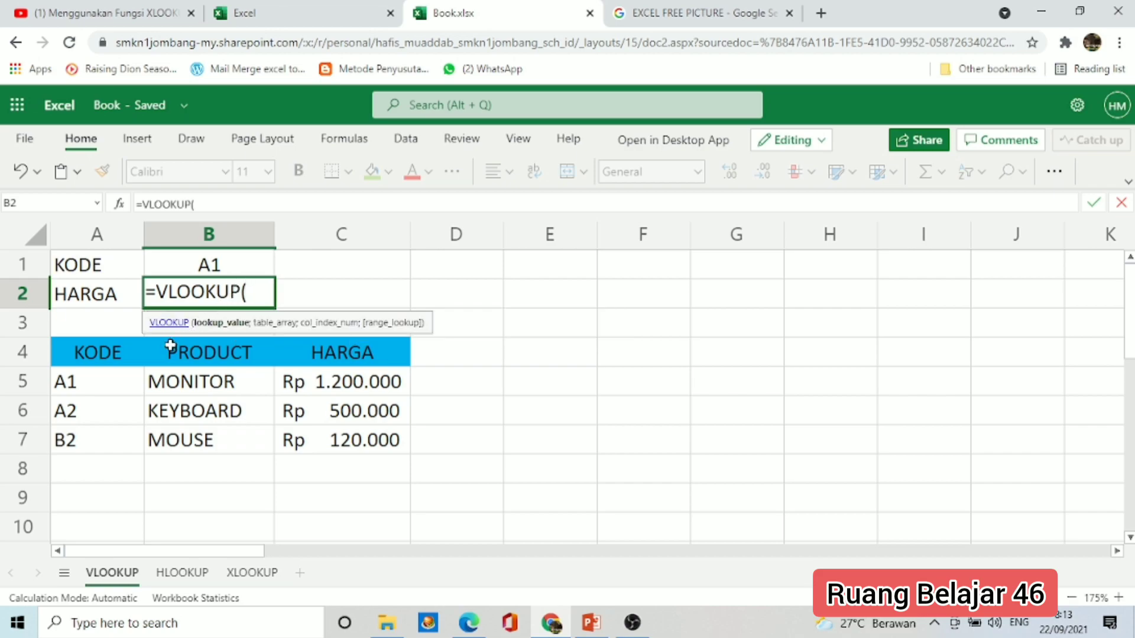
pyautogui.click(216, 260)
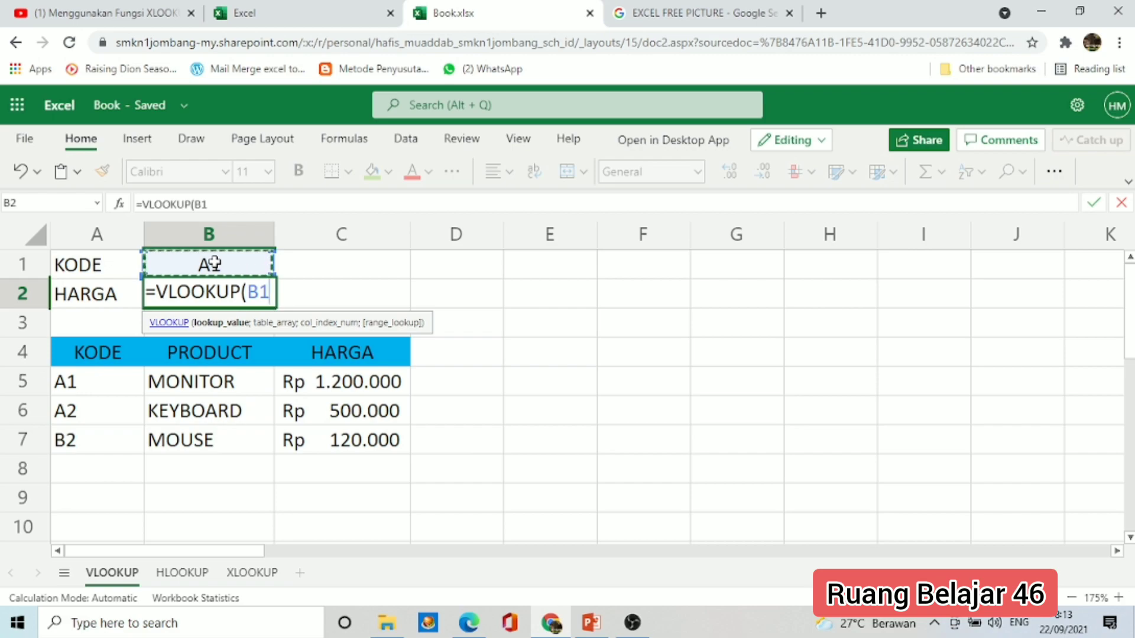
pyautogui.write(';')
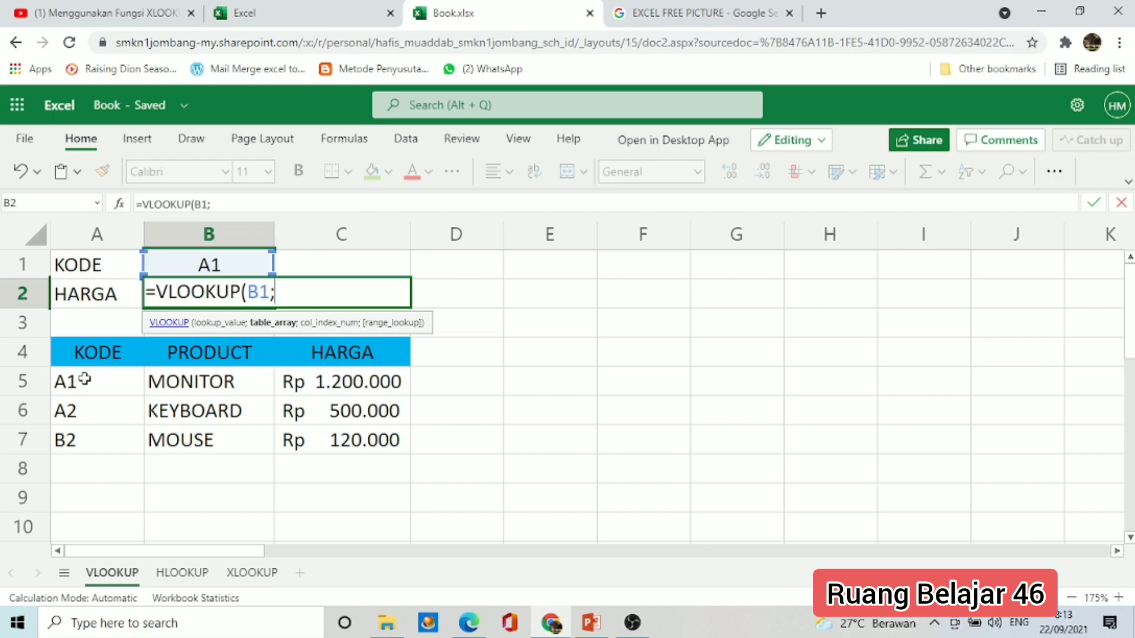
pyautogui.moveTo(82, 378); pyautogui.dragTo(311, 445)
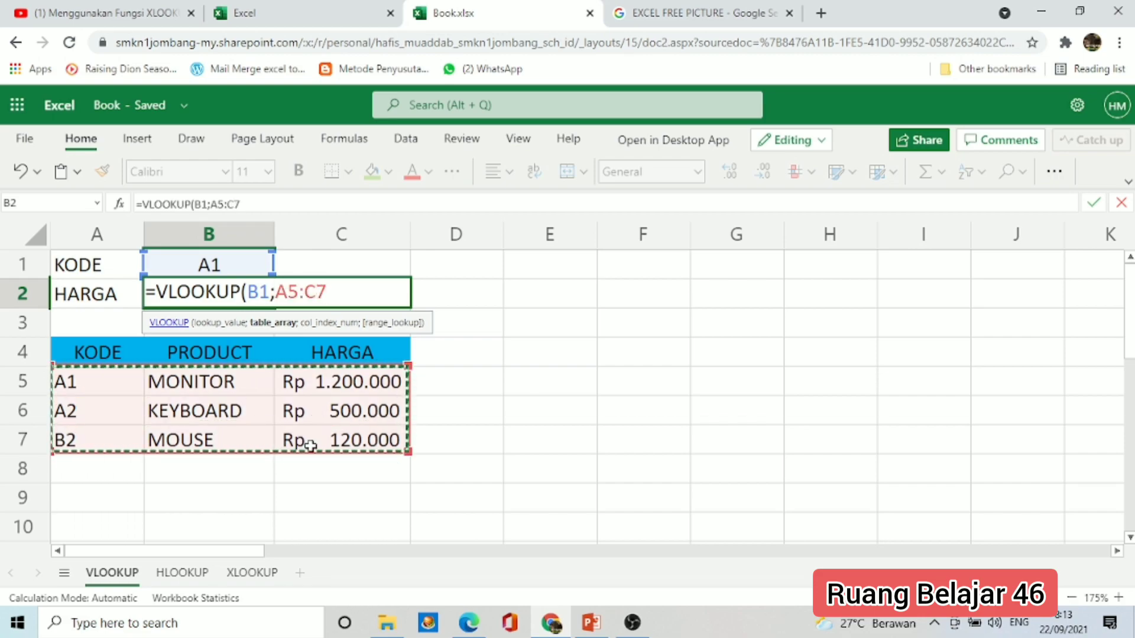
pyautogui.write(';')
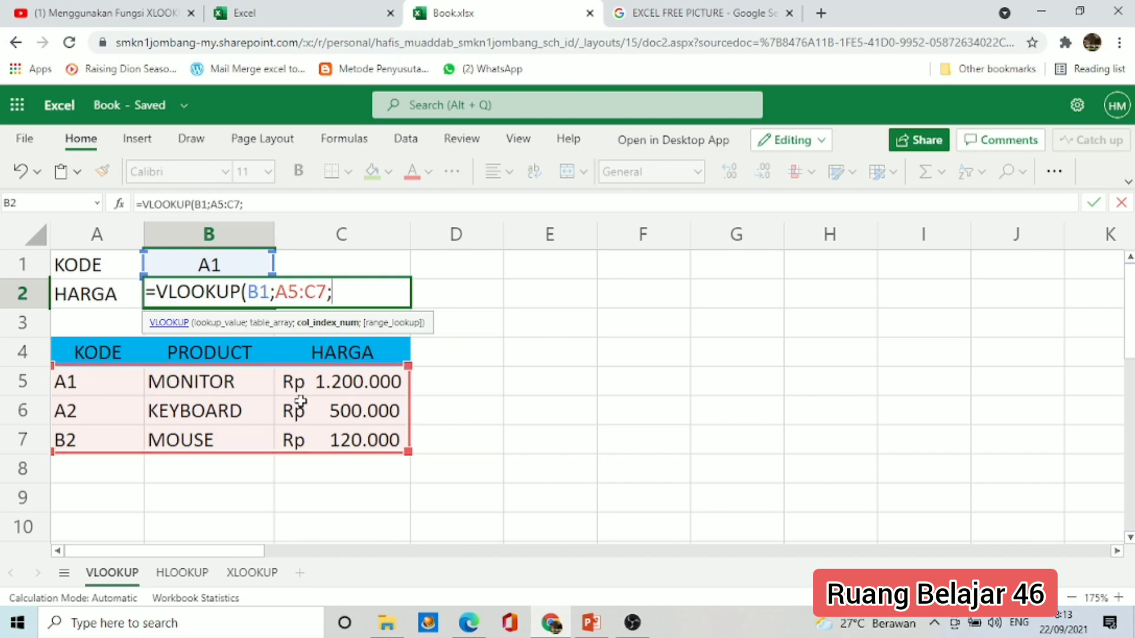
pyautogui.write('3;')
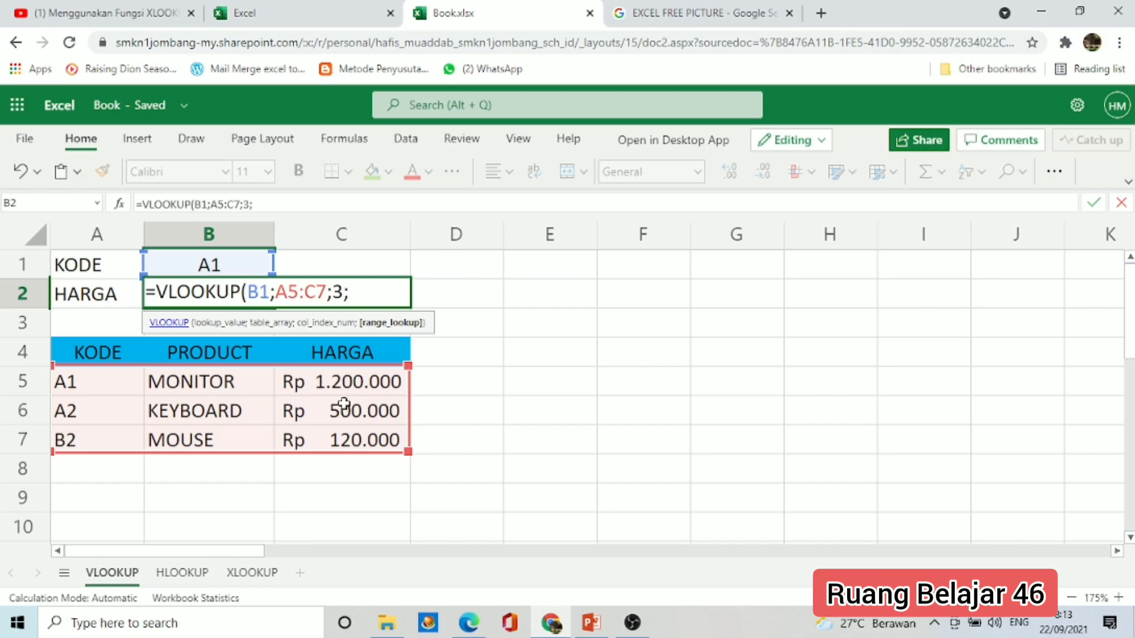
pyautogui.write('FALSE')
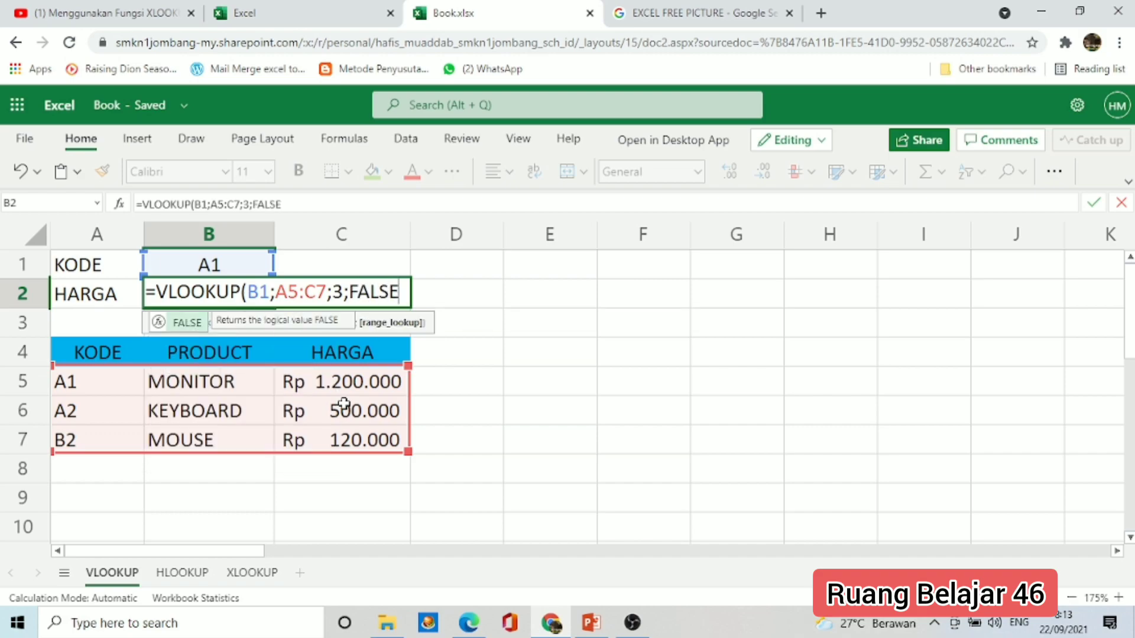
pyautogui.write(')')
pyautogui.press('Return')
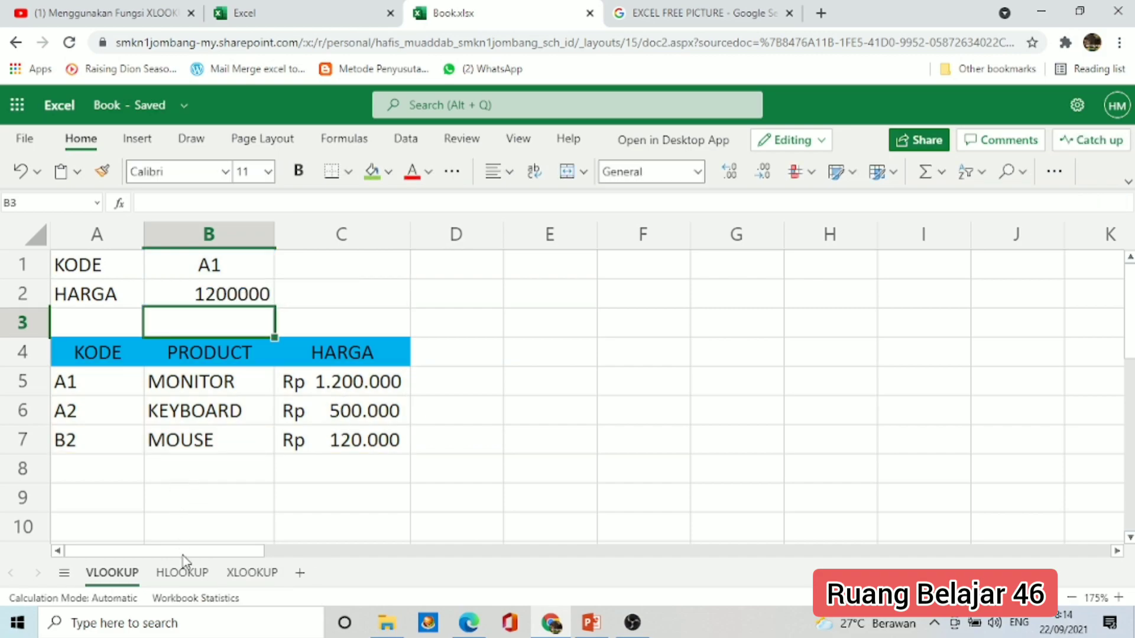
# Step: Open the HLOOKUP sheet and widen column B, with cell B2 selected
pyautogui.click(182, 574)
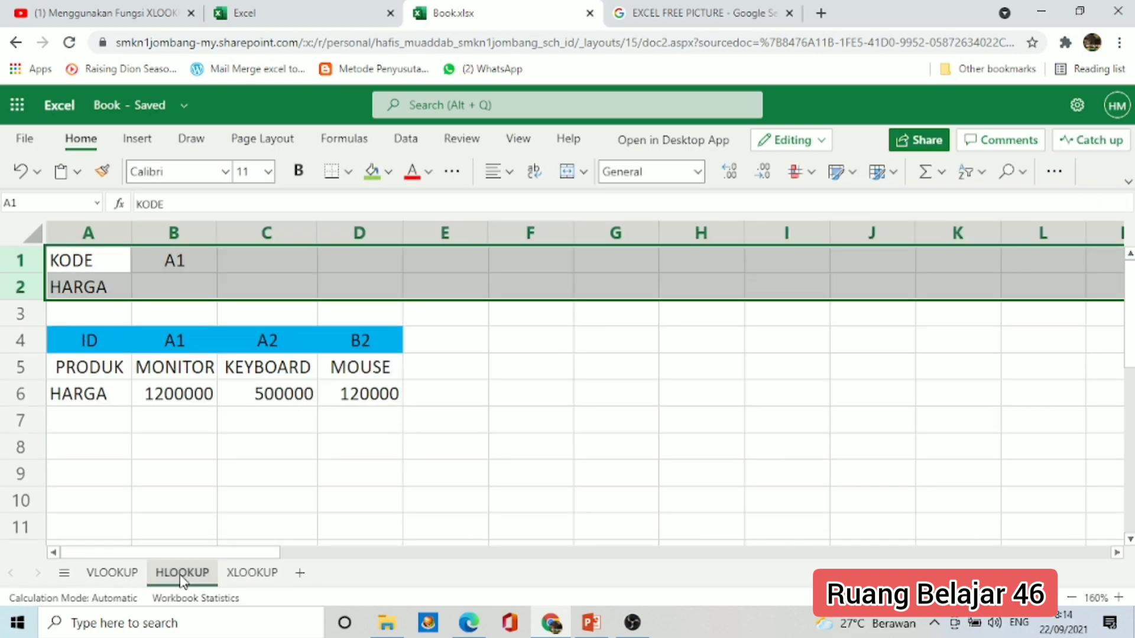
pyautogui.click(218, 289)
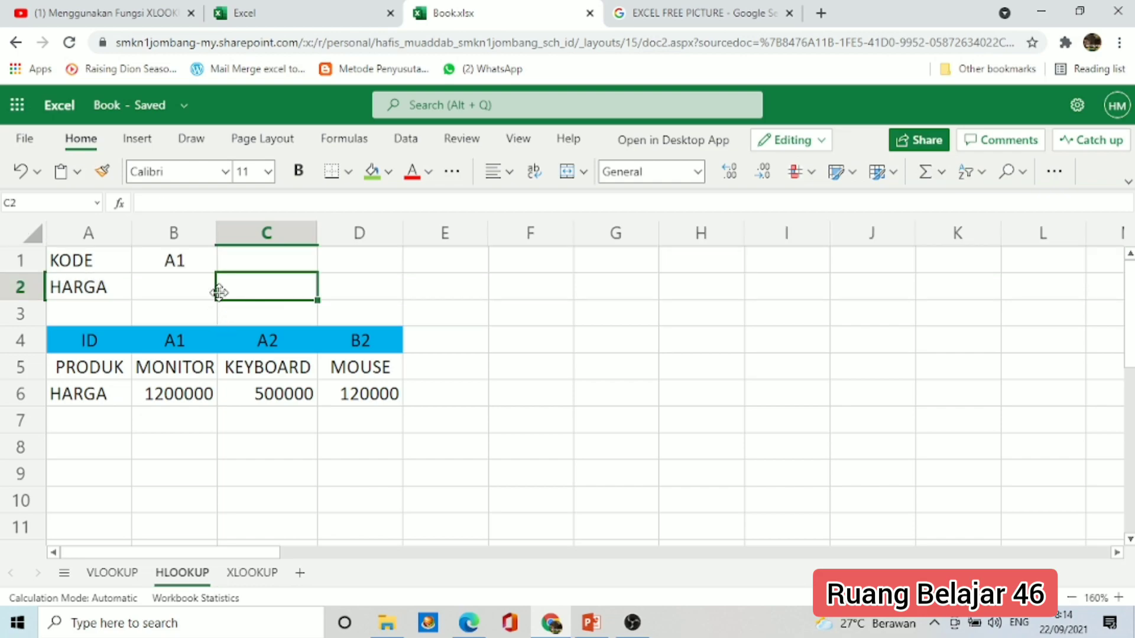
pyautogui.click(1118, 597)
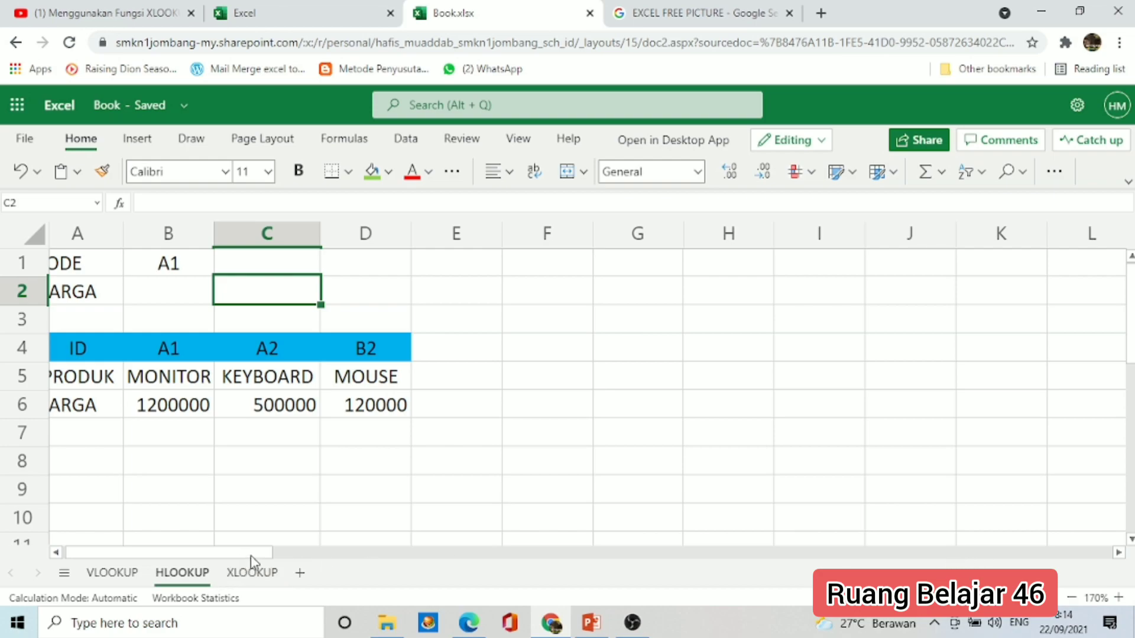
pyautogui.moveTo(250, 554); pyautogui.dragTo(208, 554)
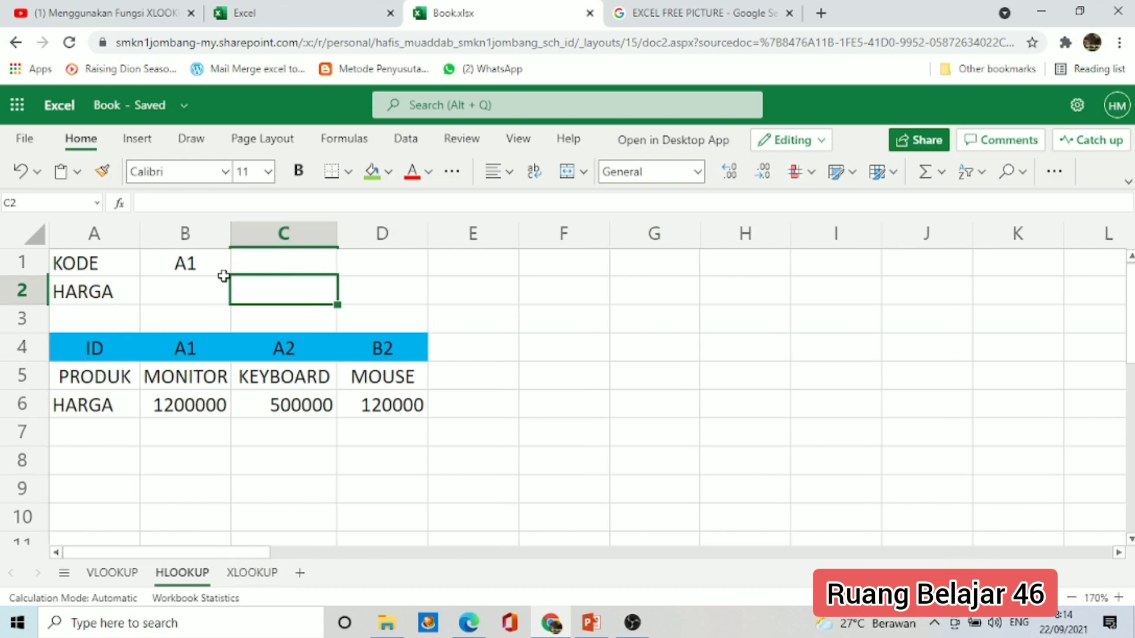
pyautogui.click(211, 289)
pyautogui.moveTo(229, 235); pyautogui.dragTo(284, 239)
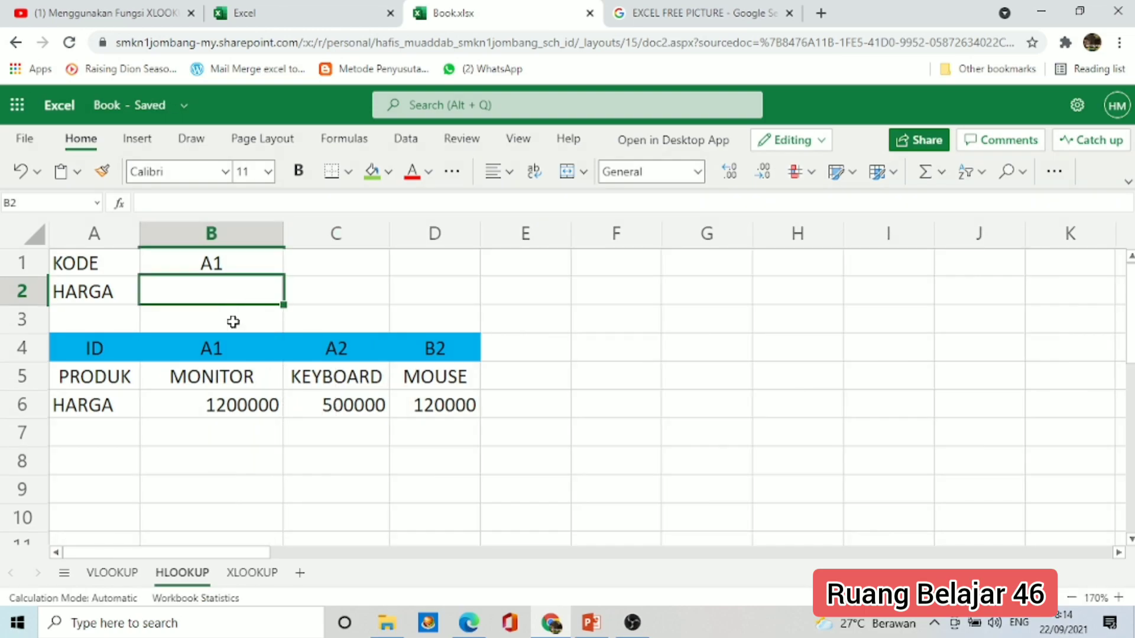
# Step: Enter =HLOOKUP(B1;A4:D6;3;FALSE) in cell B2 to return the price for the code
pyautogui.write('=')
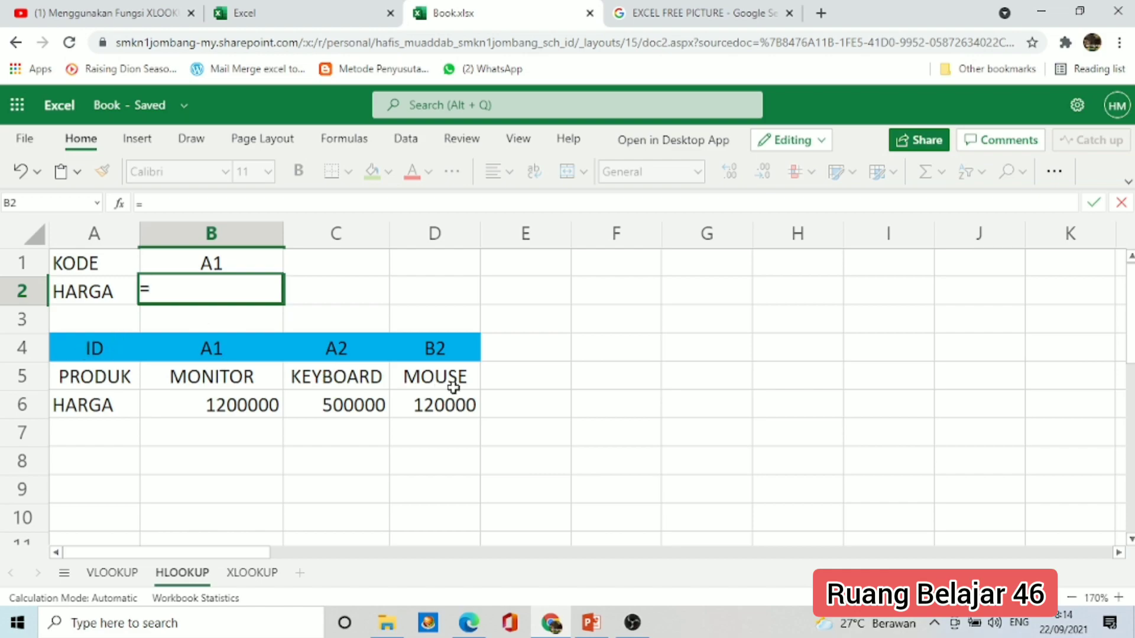
pyautogui.write('HLOOKU')
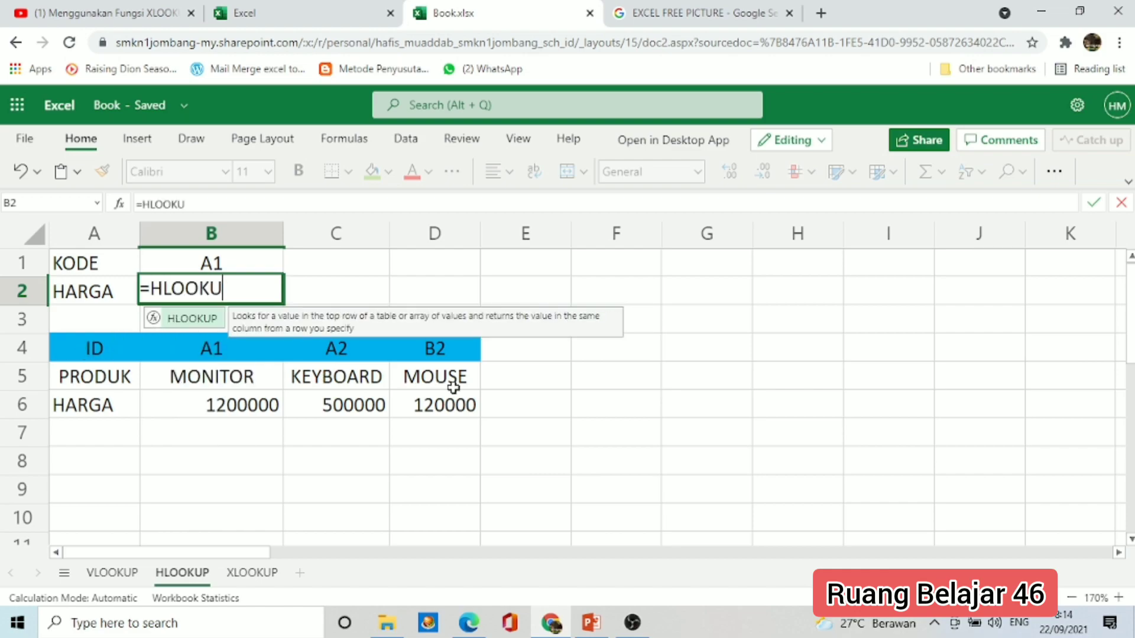
pyautogui.write('P(')
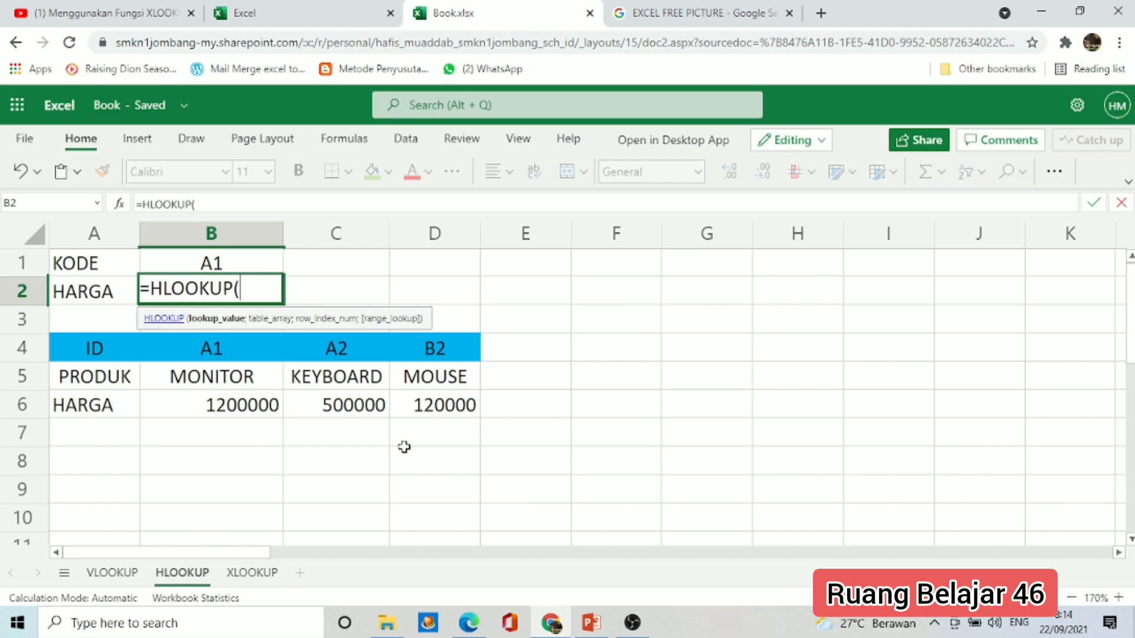
pyautogui.click(238, 251)
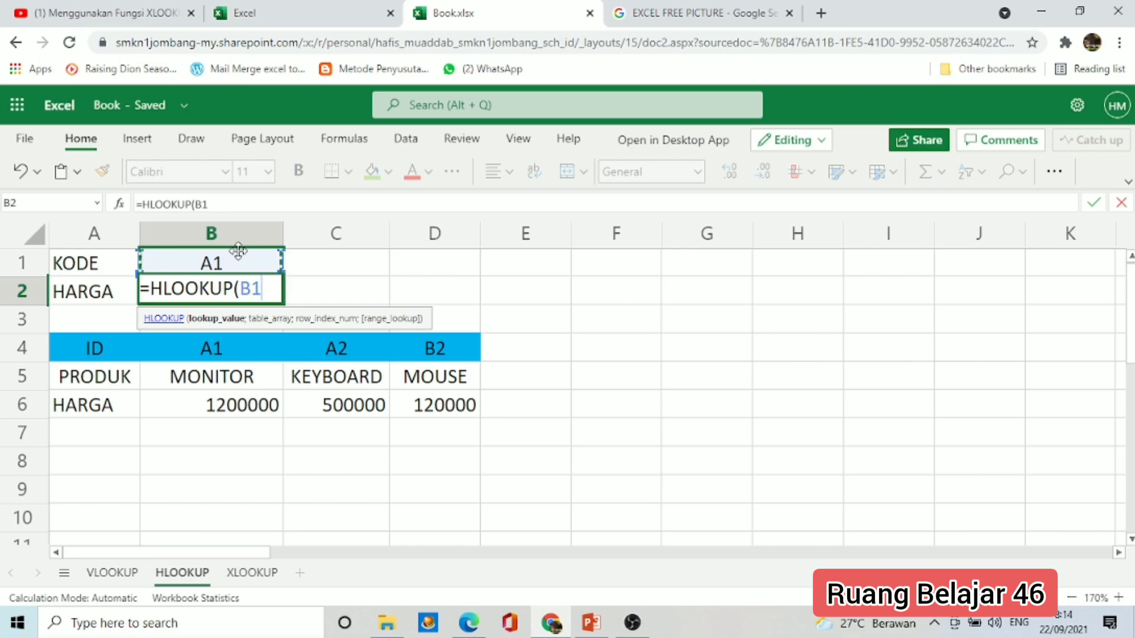
pyautogui.write(';')
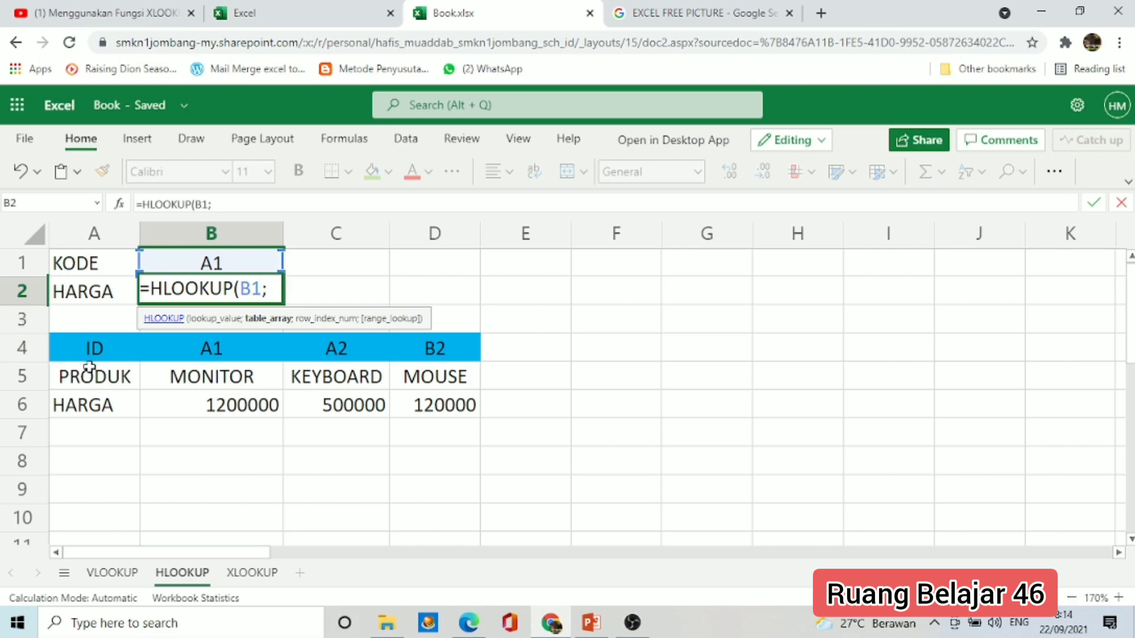
pyautogui.moveTo(89, 376); pyautogui.dragTo(423, 404)
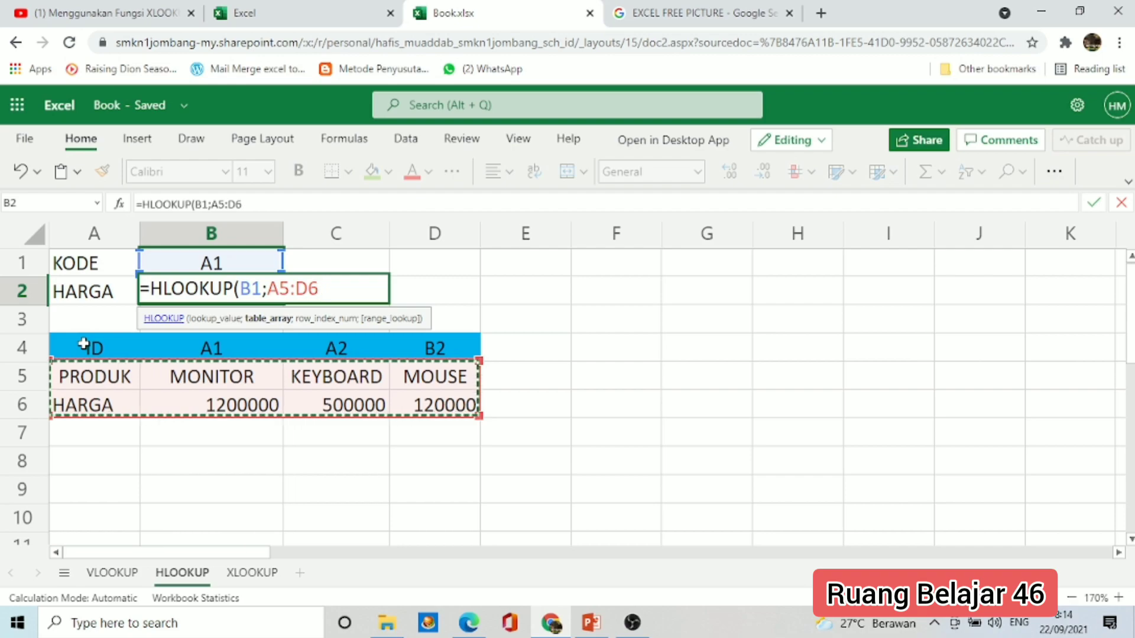
pyautogui.moveTo(89, 345); pyautogui.dragTo(443, 404)
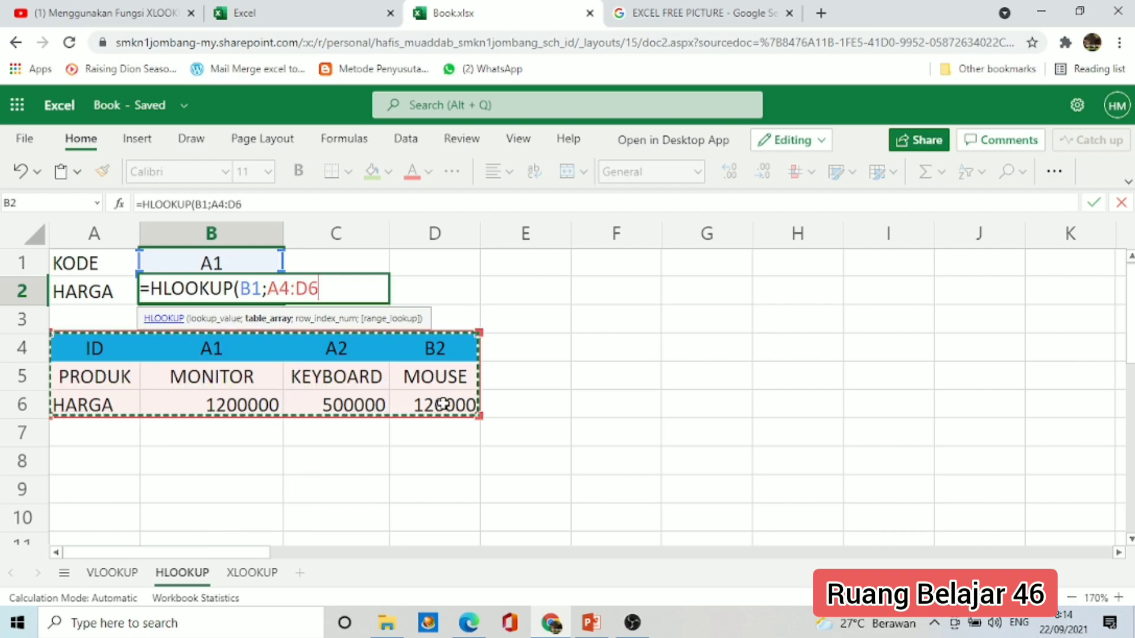
pyautogui.write(';')
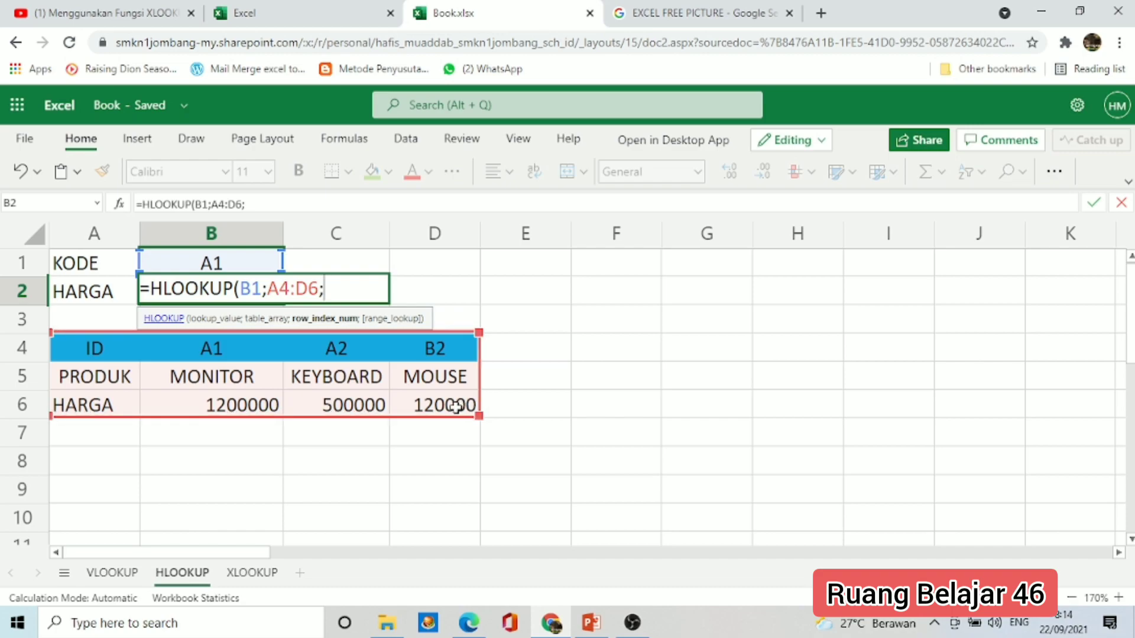
pyautogui.write('3;')
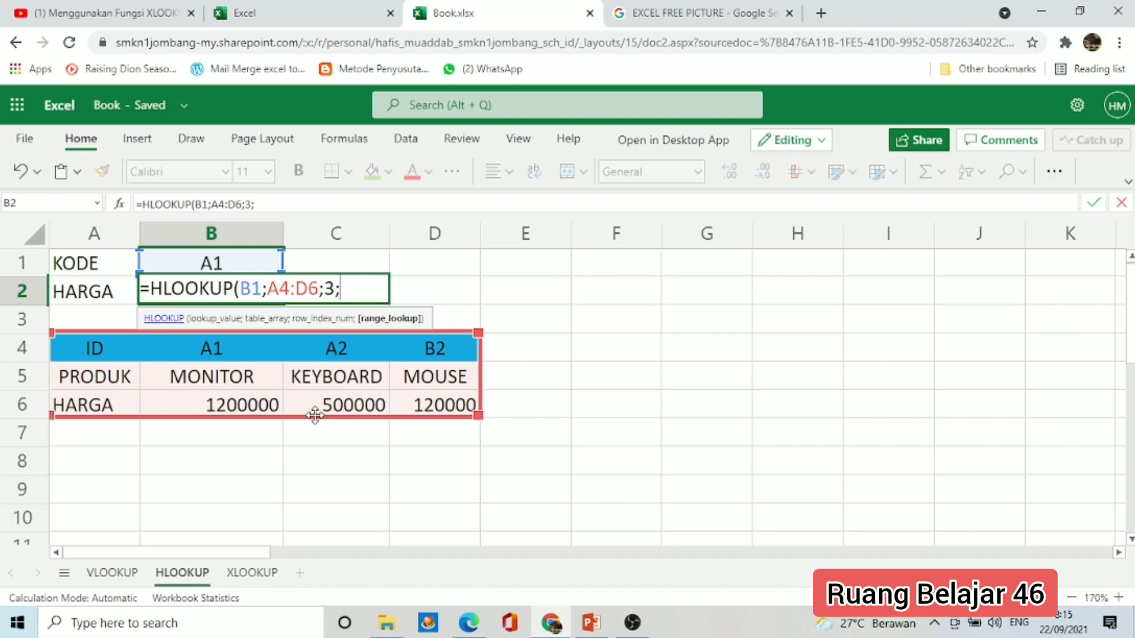
pyautogui.write('FAL')
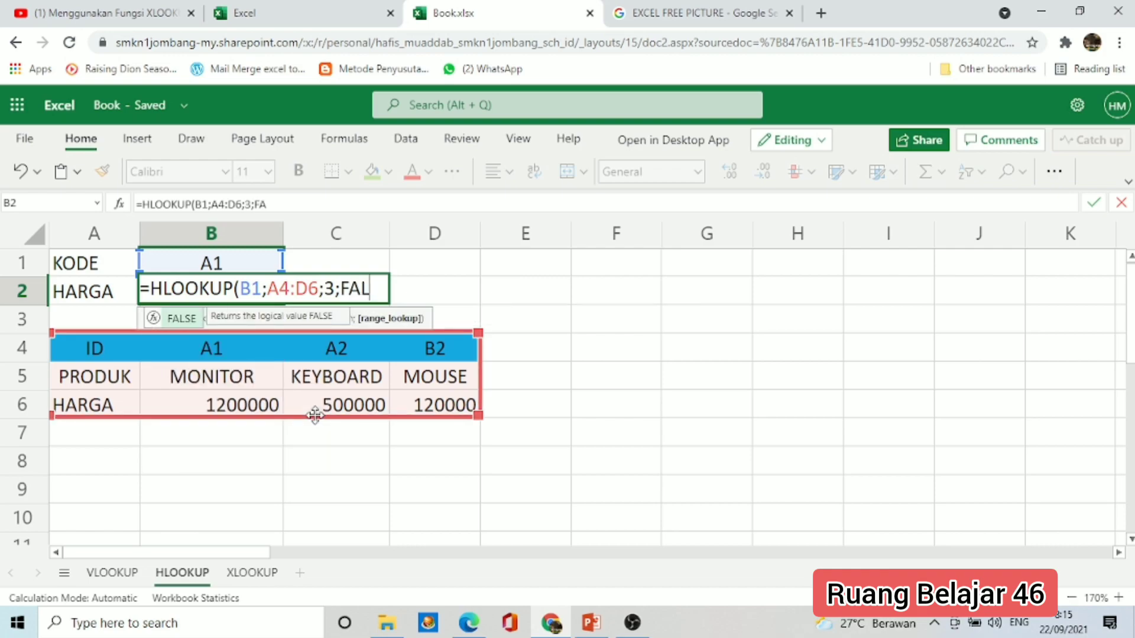
pyautogui.write('SE)')
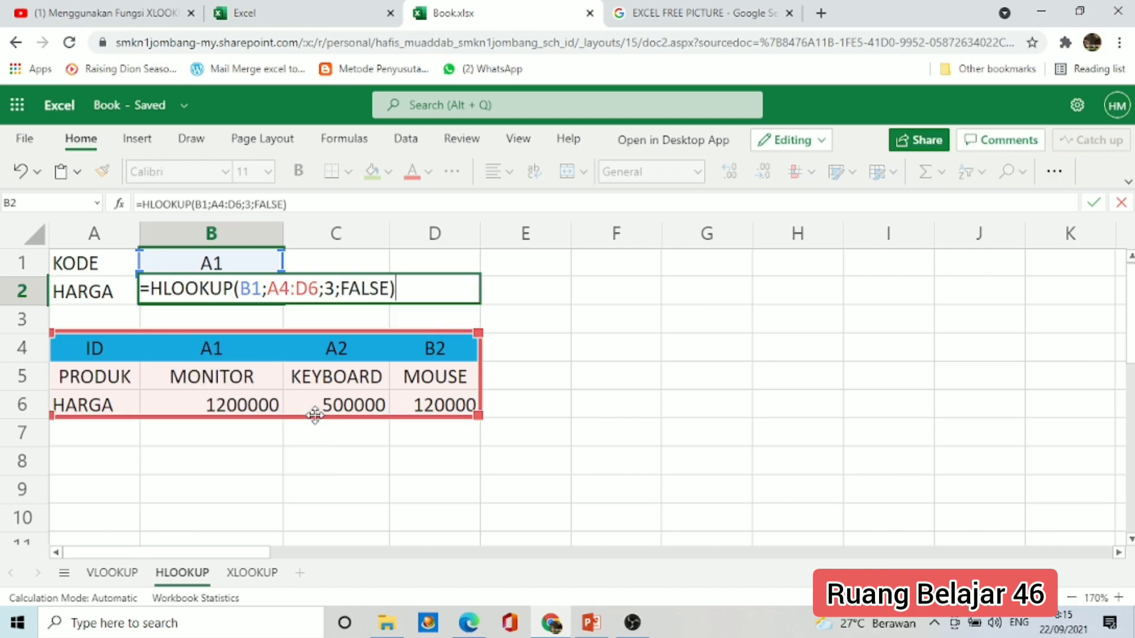
pyautogui.press('Return')
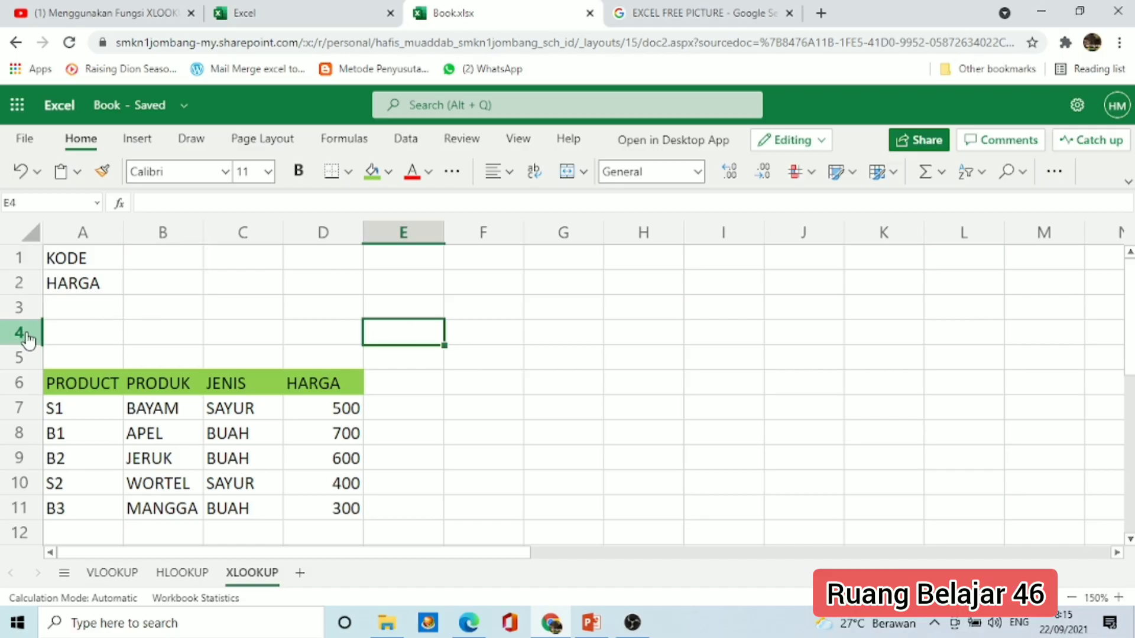
# Step: Delete the empty row 4 above the product table on the XLOOKUP sheet
pyautogui.click(22, 334)
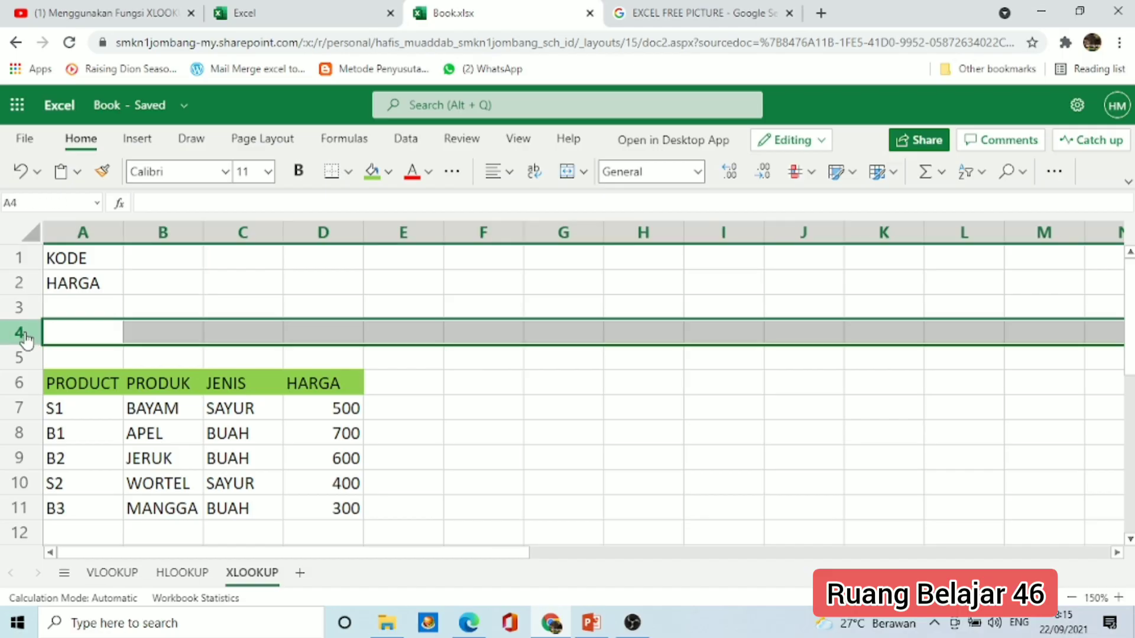
pyautogui.rightClick(22, 333)
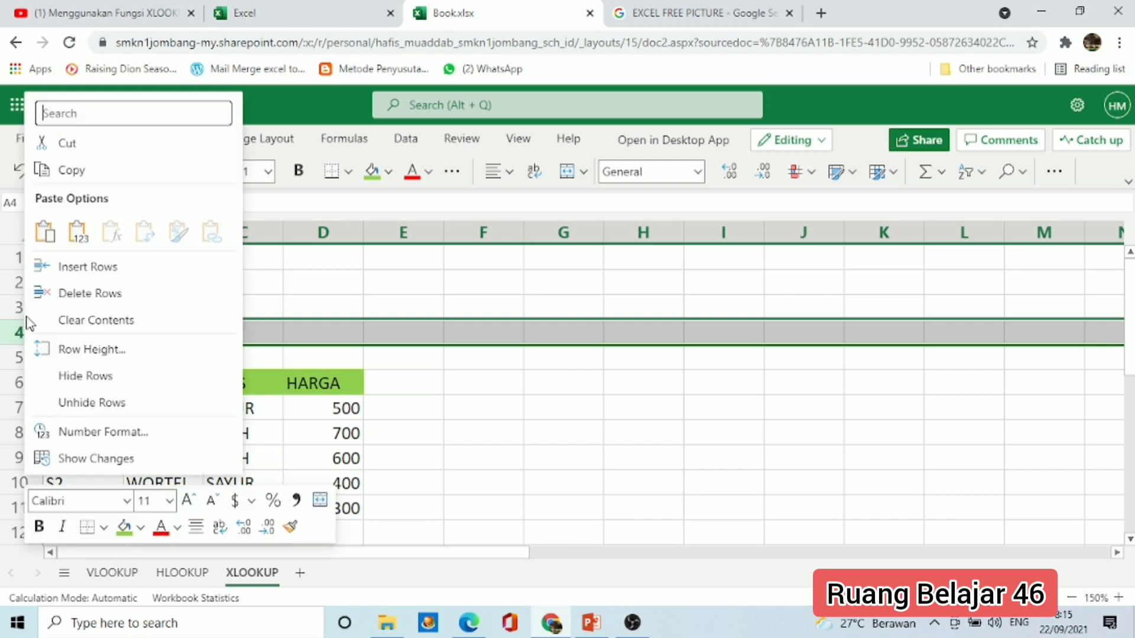
pyautogui.click(83, 294)
pyautogui.click(517, 436)
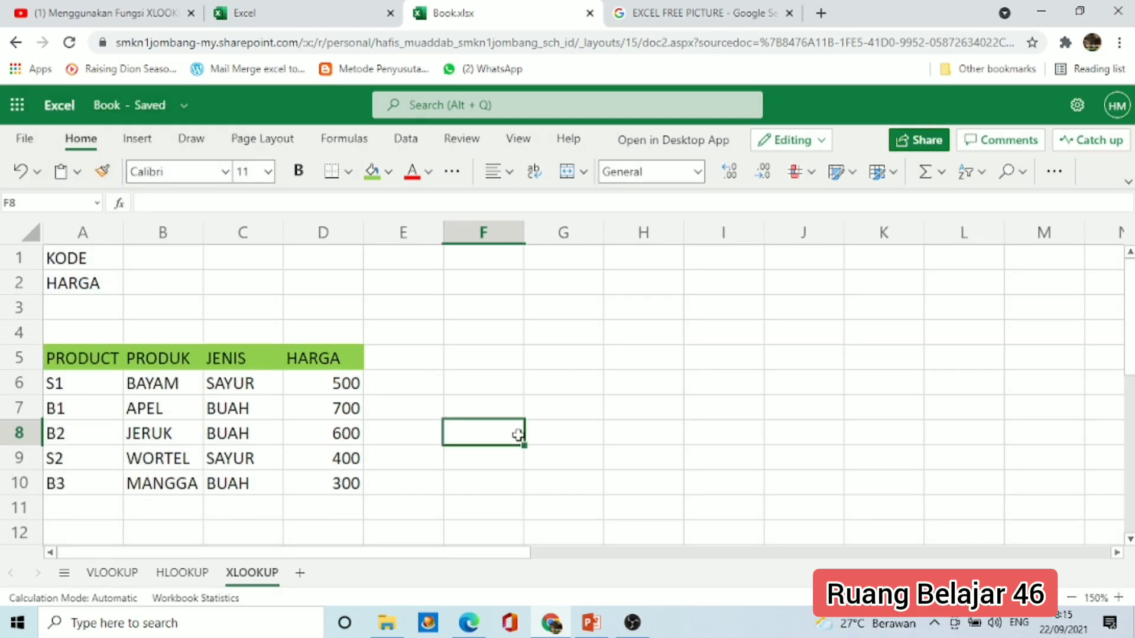
# Step: Enter the code S1 in cell B1 beside KODE
pyautogui.click(159, 256)
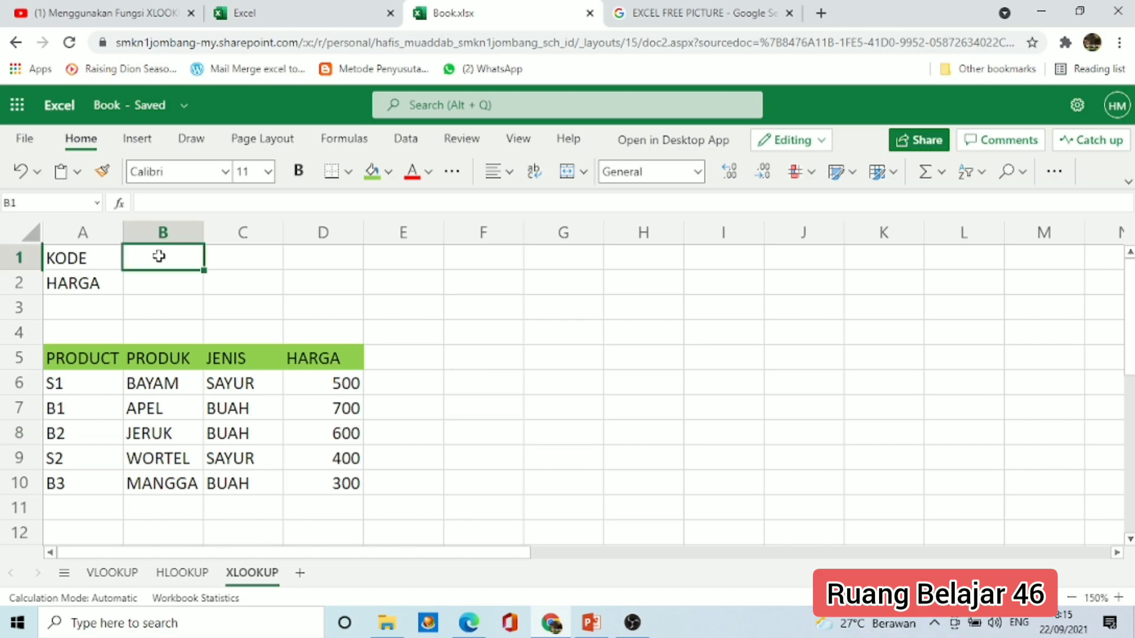
pyautogui.write('S1')
pyautogui.press('Return')
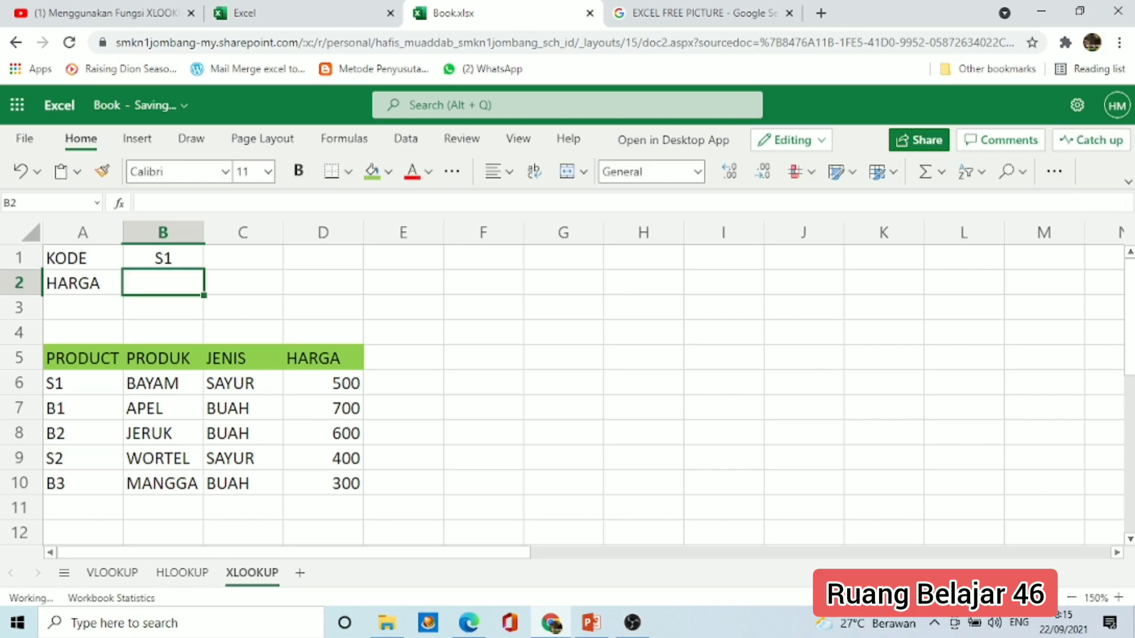
# Step: Enter =XLOOKUP(B1;A6:A10;D6:D10) in cell B2 to return the price for the code
pyautogui.write('=X')
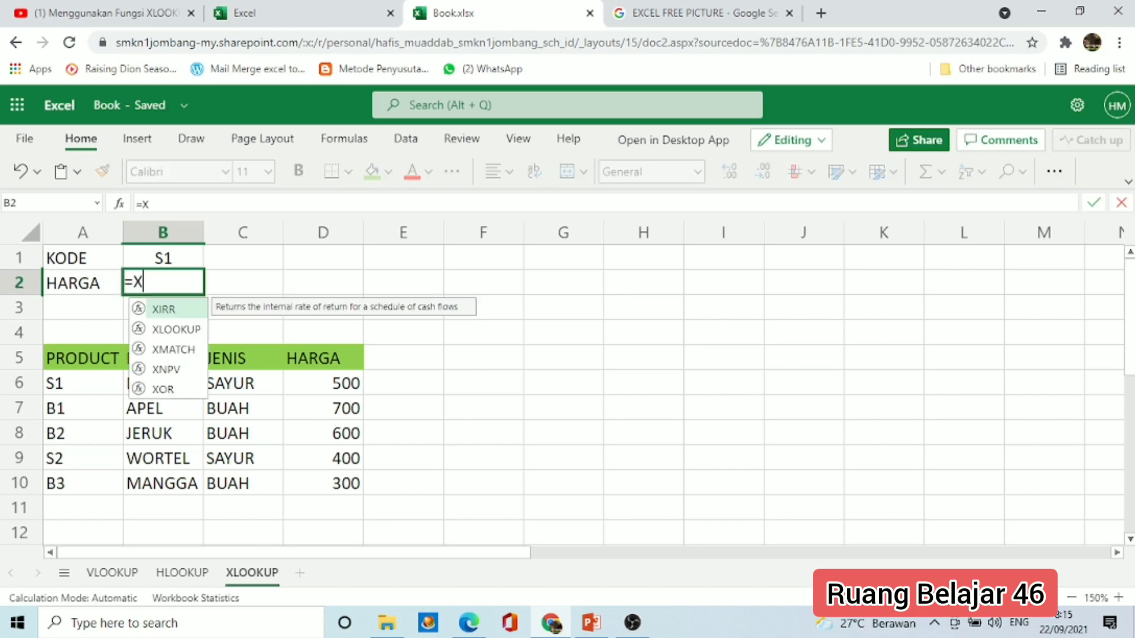
pyautogui.write('LOOKUP(')
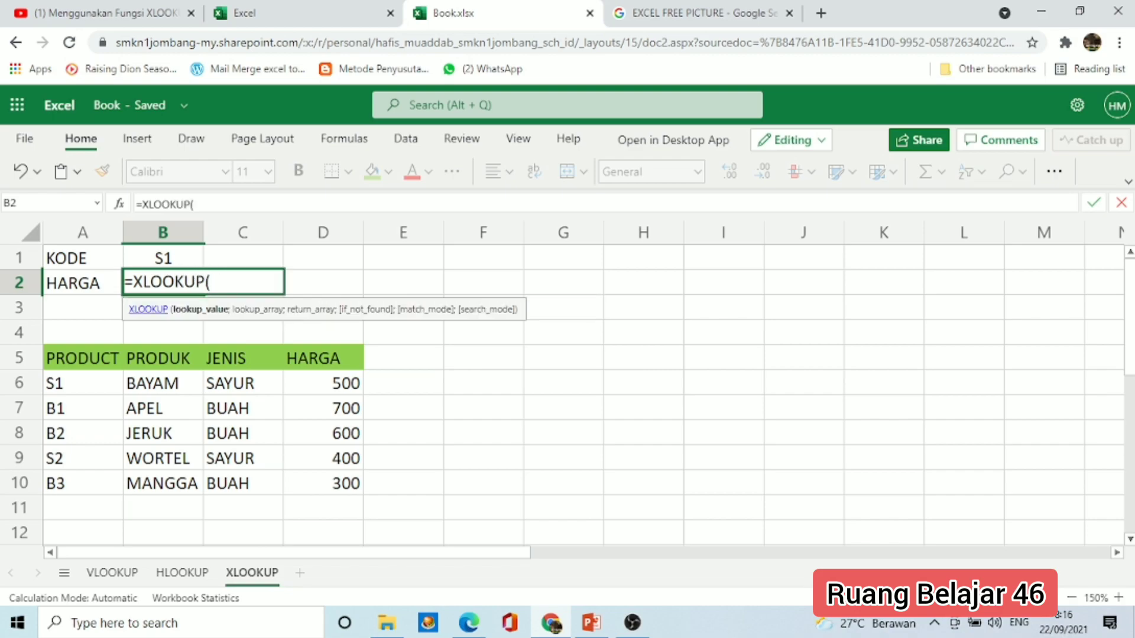
pyautogui.click(179, 253)
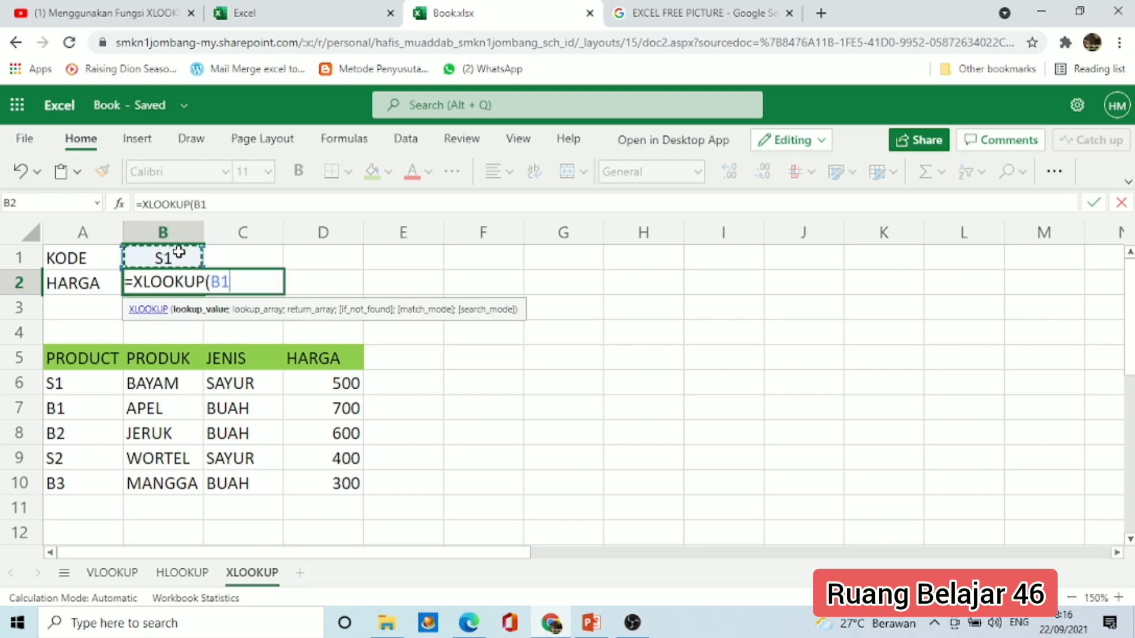
pyautogui.write(';')
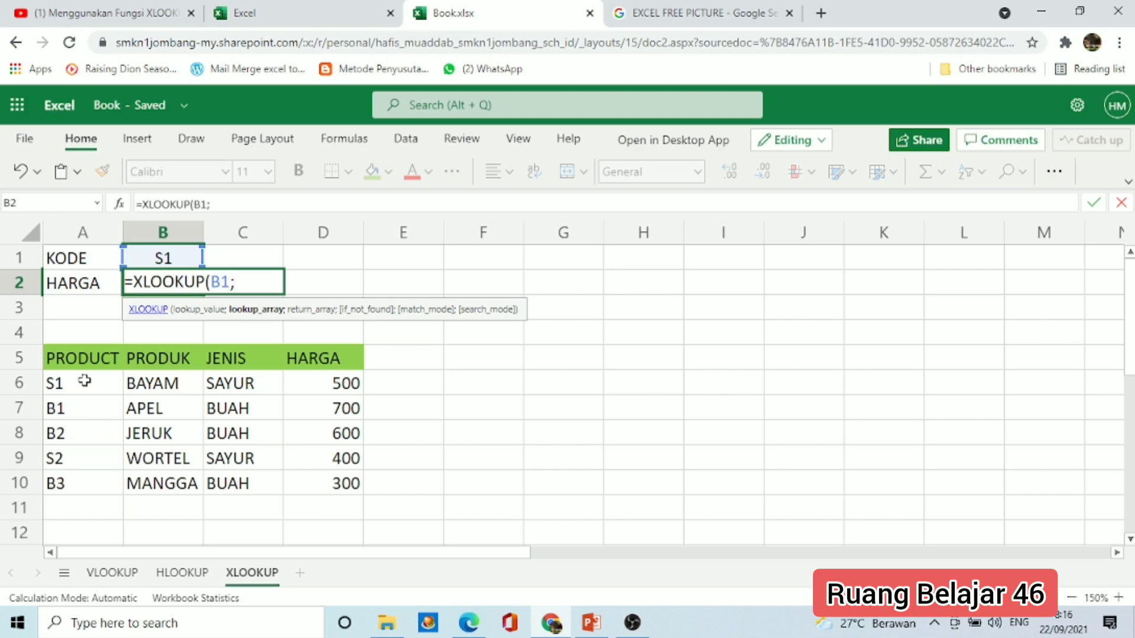
pyautogui.moveTo(85, 382); pyautogui.dragTo(71, 483)
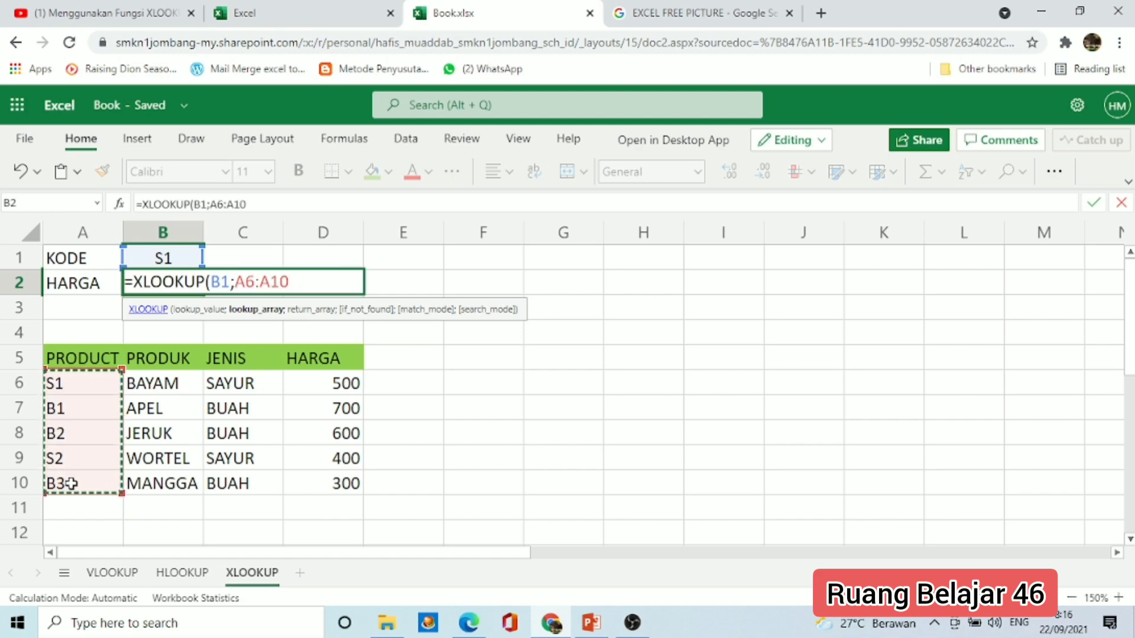
pyautogui.write(';')
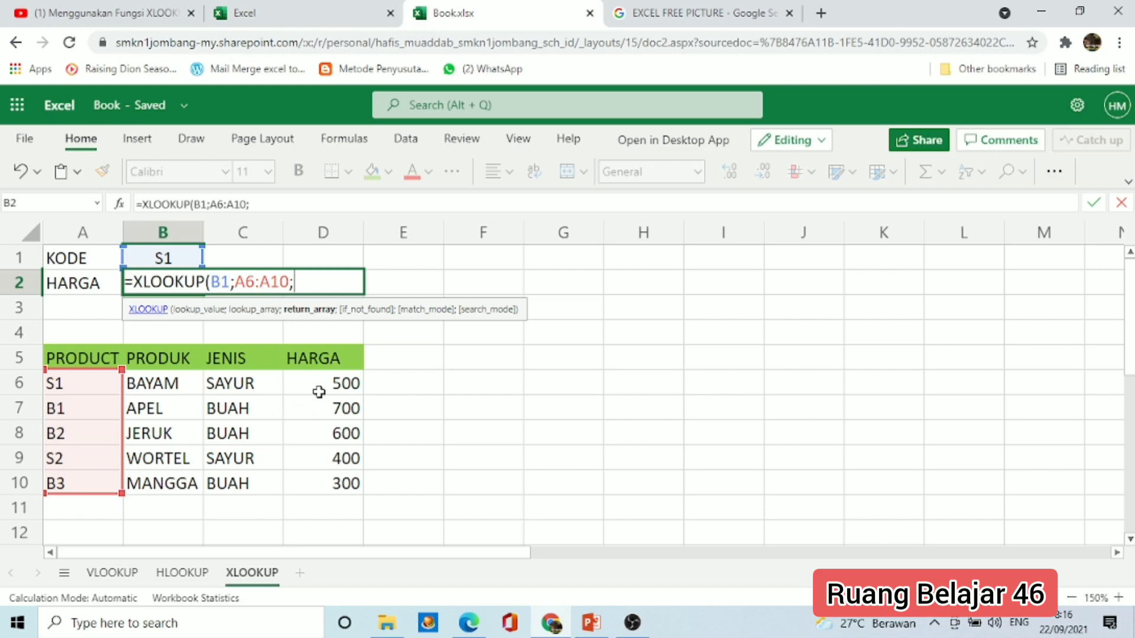
pyautogui.moveTo(321, 388); pyautogui.dragTo(319, 482)
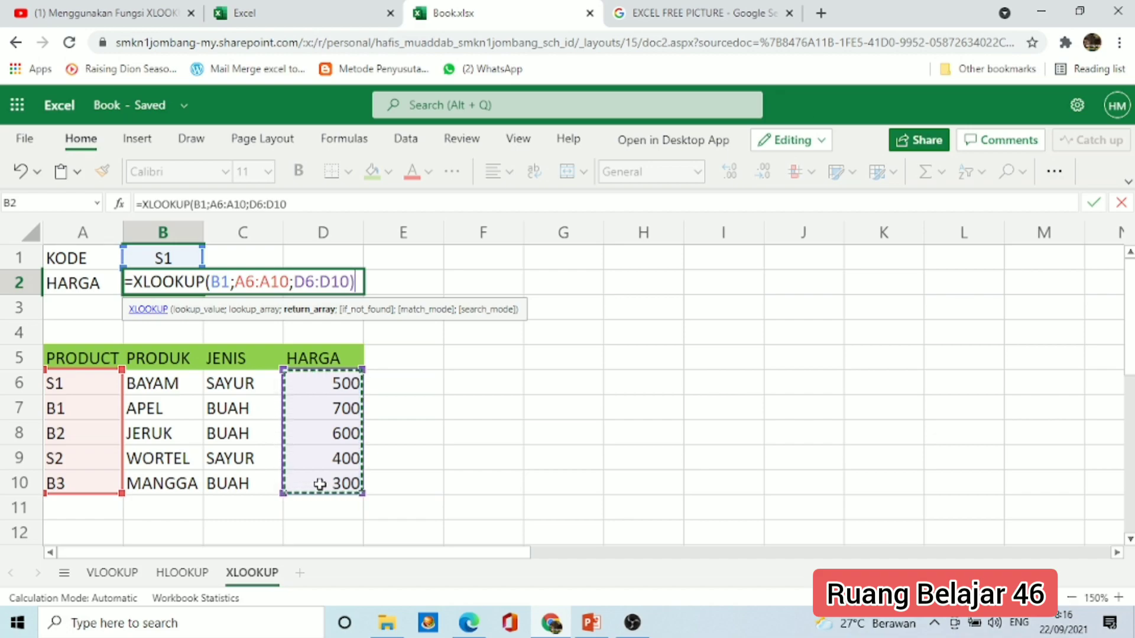
pyautogui.write(')')
pyautogui.press('Return')
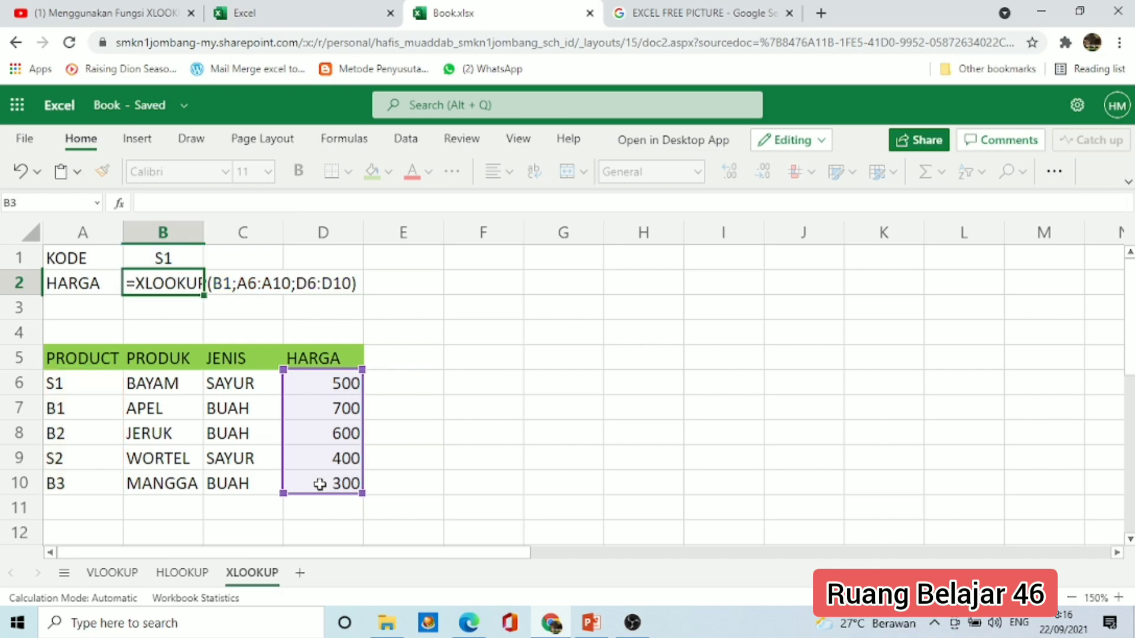
# Step: Test the XLOOKUP formula by entering the product code B1 and after it S2 in the KODE cell B1
pyautogui.click(194, 254)
pyautogui.write('B1')
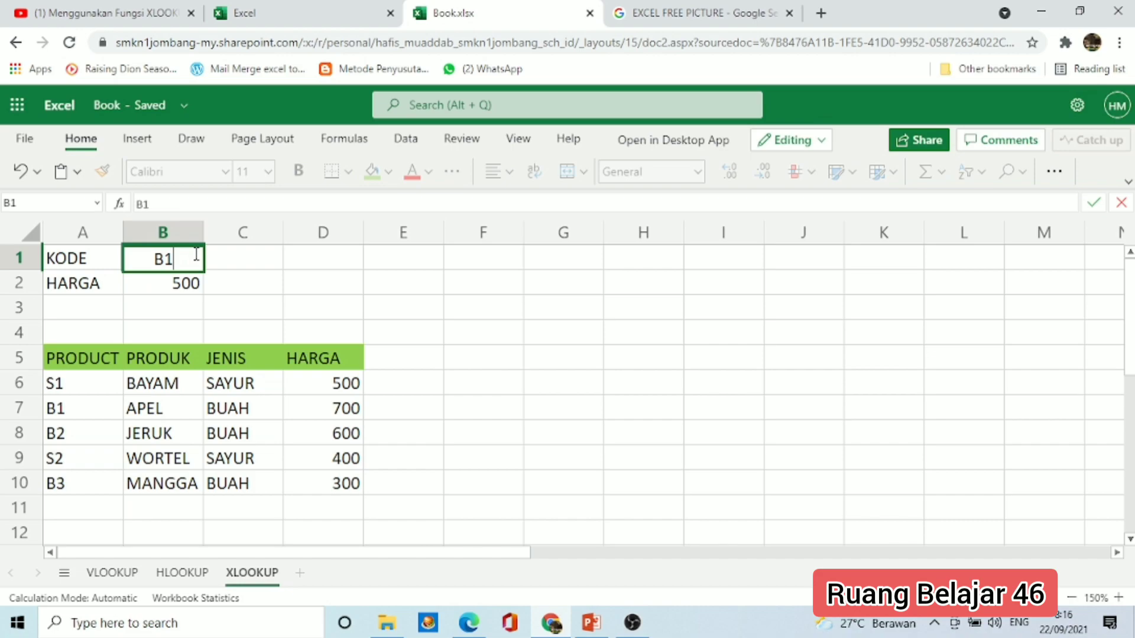
pyautogui.press('Return')
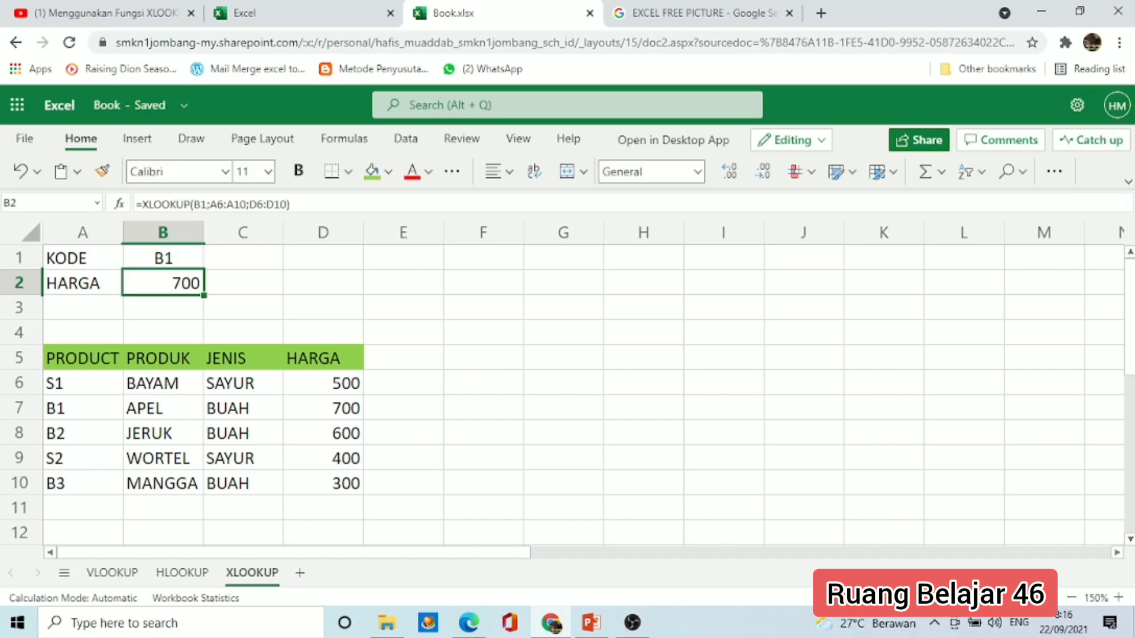
pyautogui.click(163, 258)
pyautogui.write('S2')
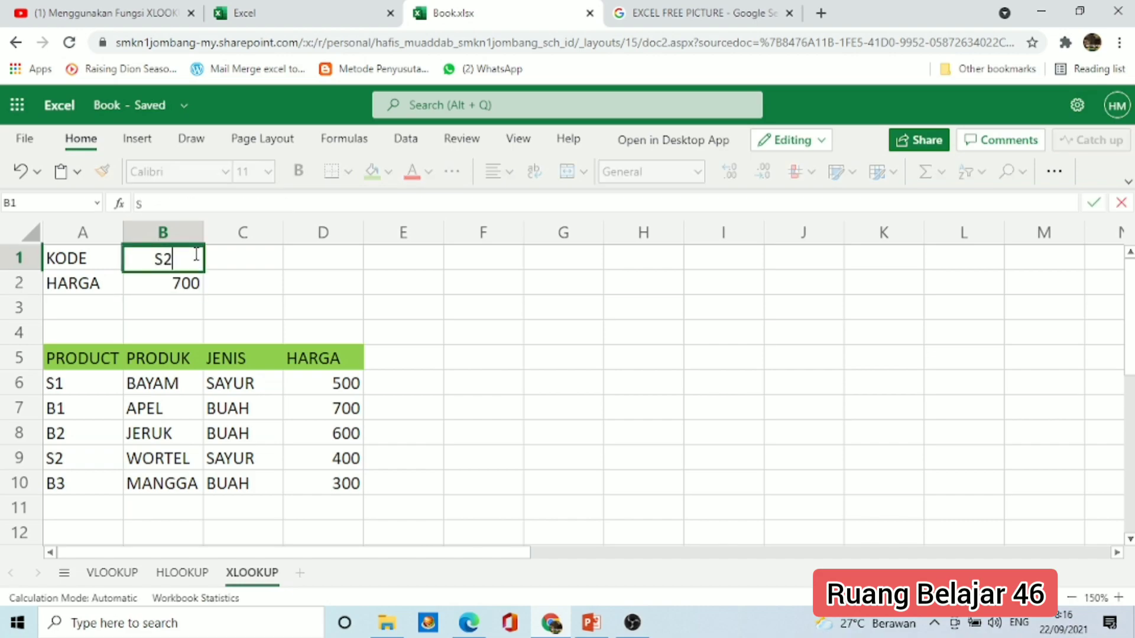
pyautogui.press('Return')
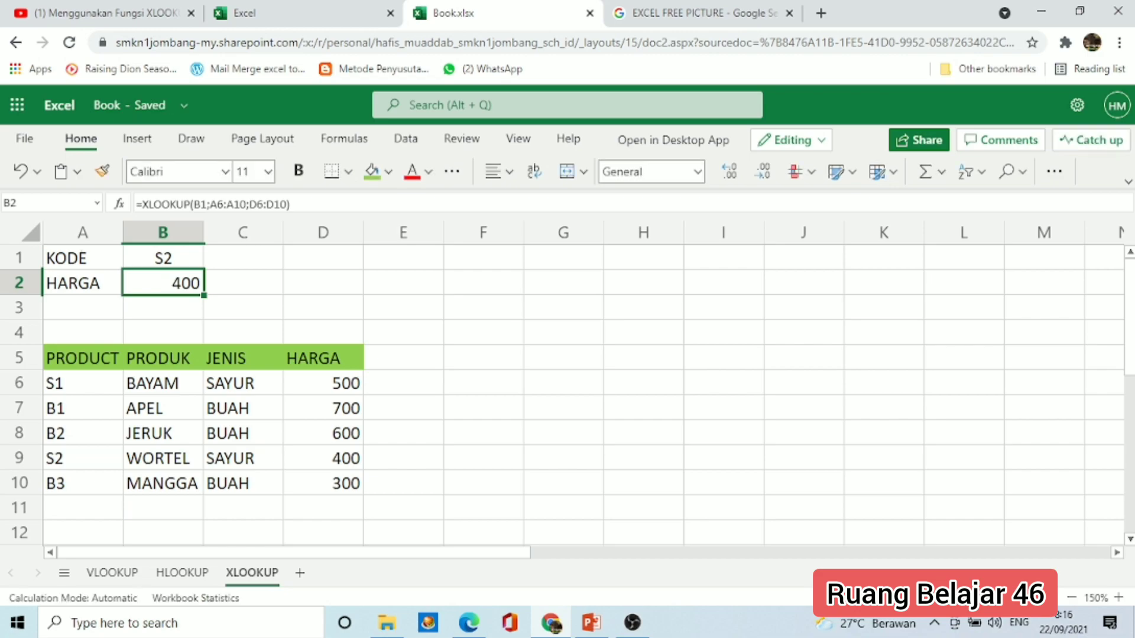